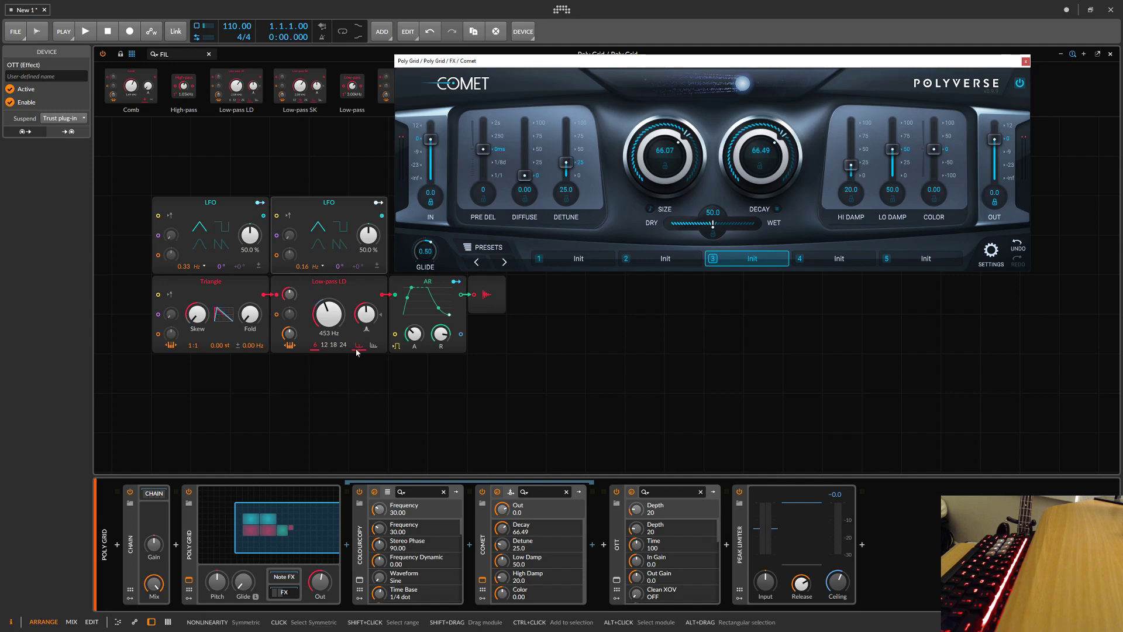
Deactivate the Comet reverb and play a note to hear the patch without it.
scroll(359, 351, up, 2)
scroll(360, 353, down, 2)
click(488, 548)
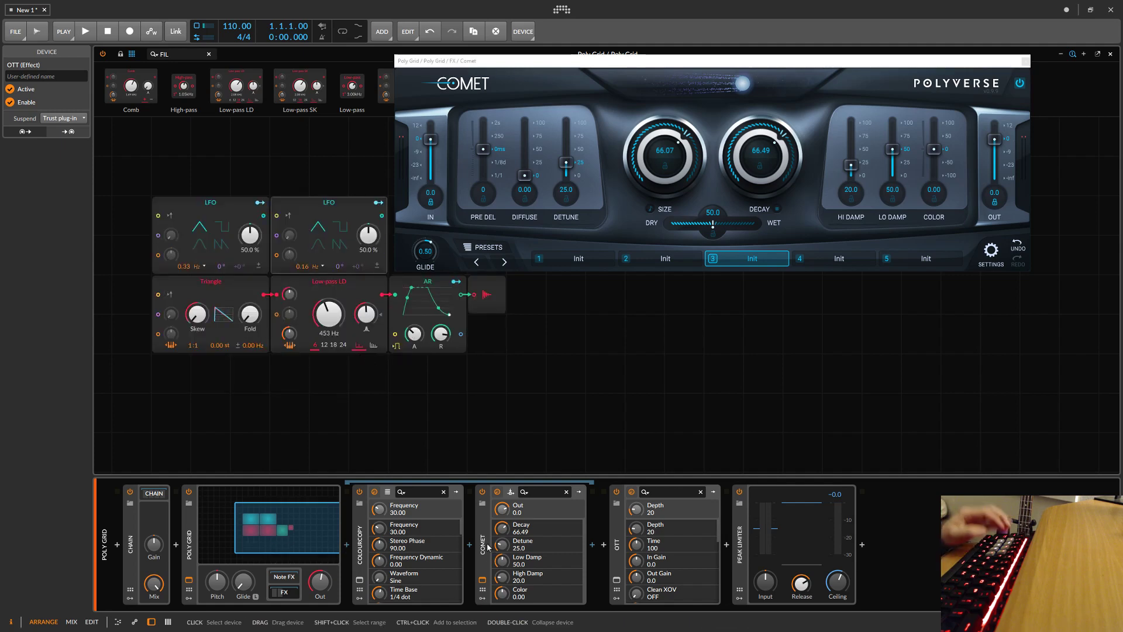
key(alt+a)
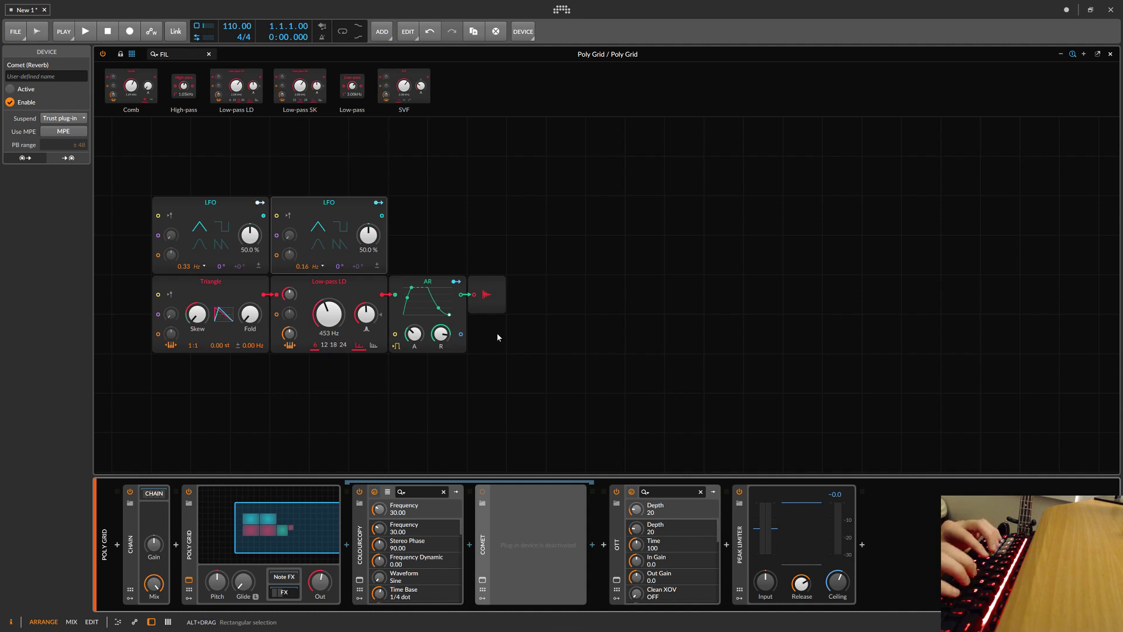
key(a)
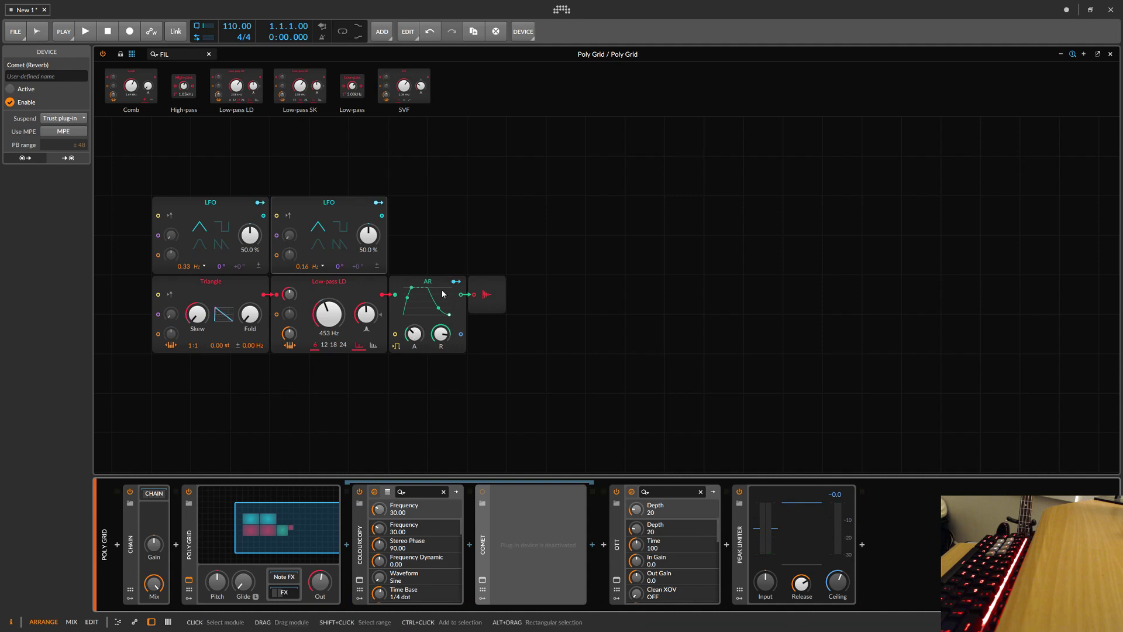
drag(442, 335, 414, 333)
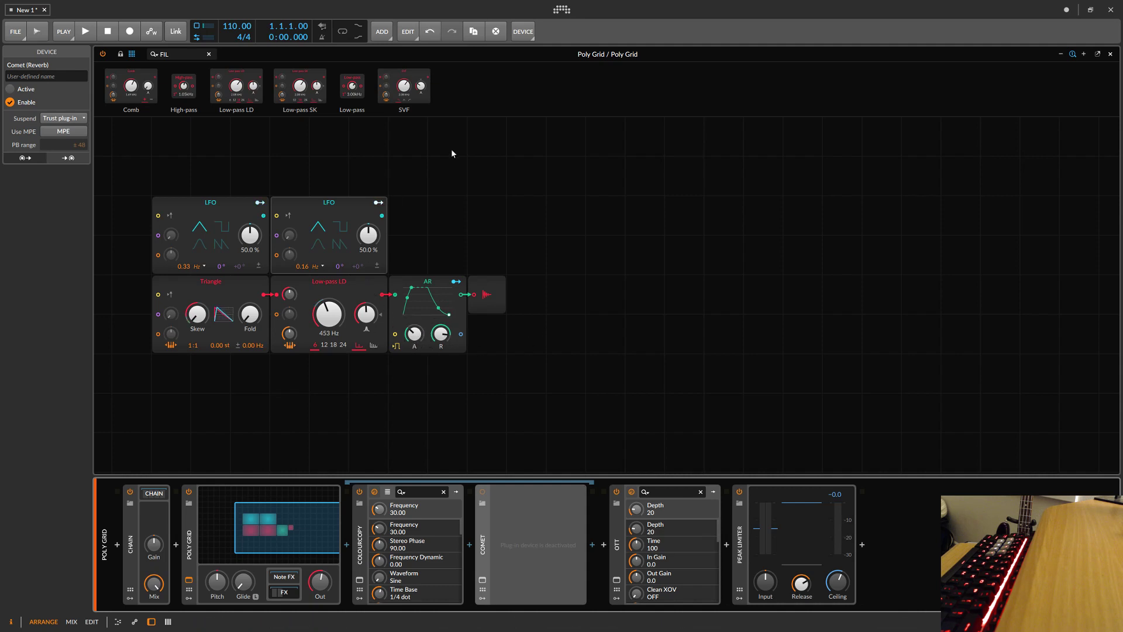
drag(451, 153, 154, 231)
click(475, 218)
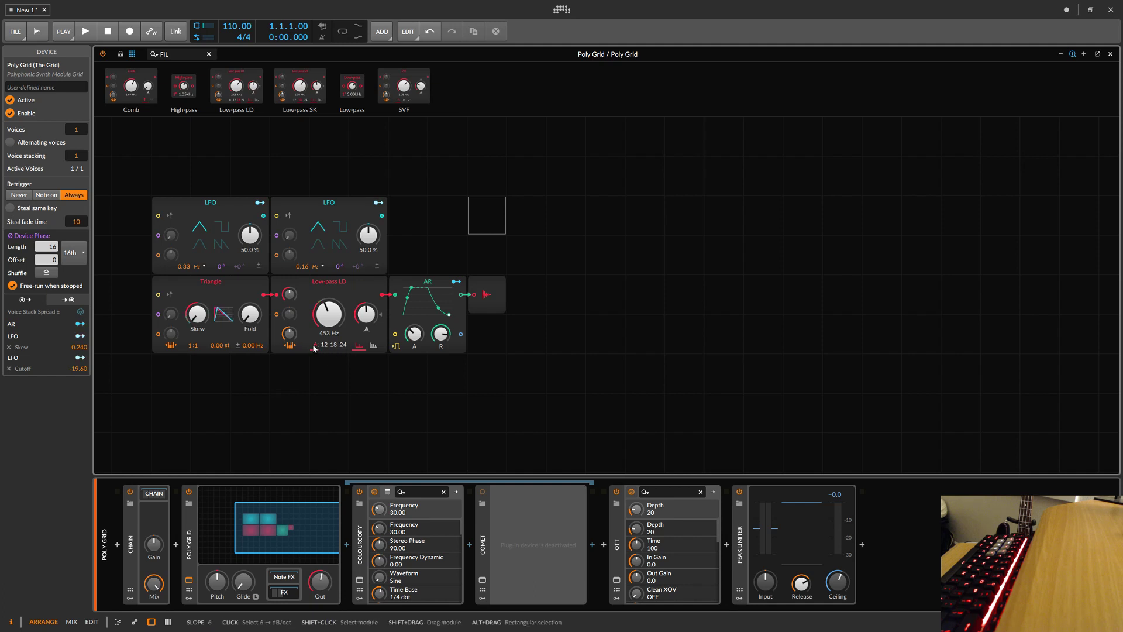
click(481, 548)
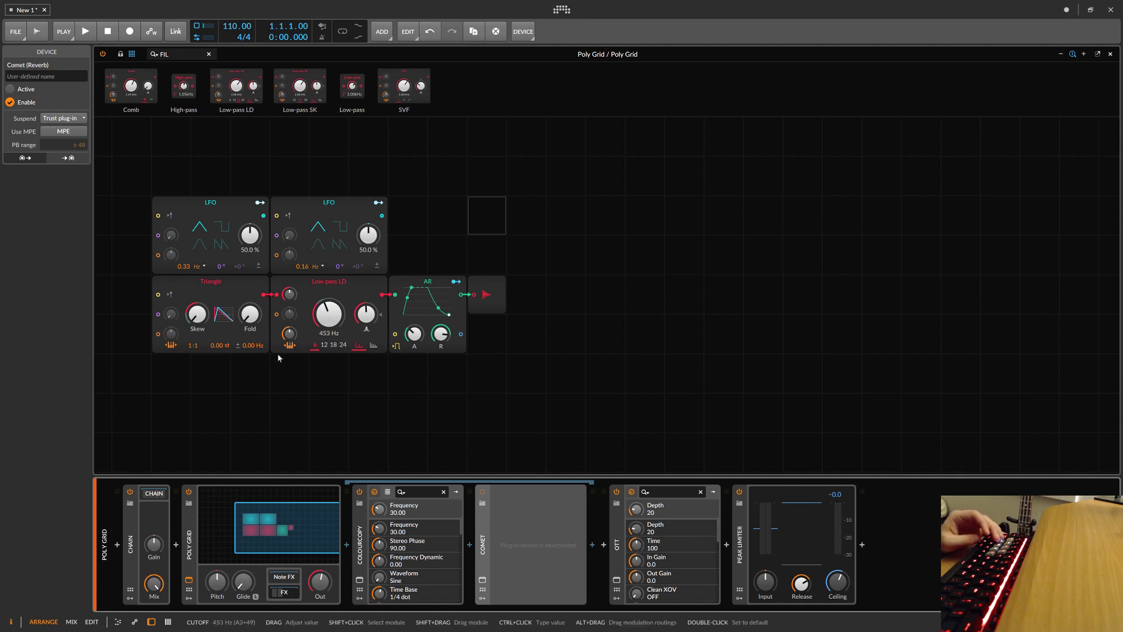
click(231, 294)
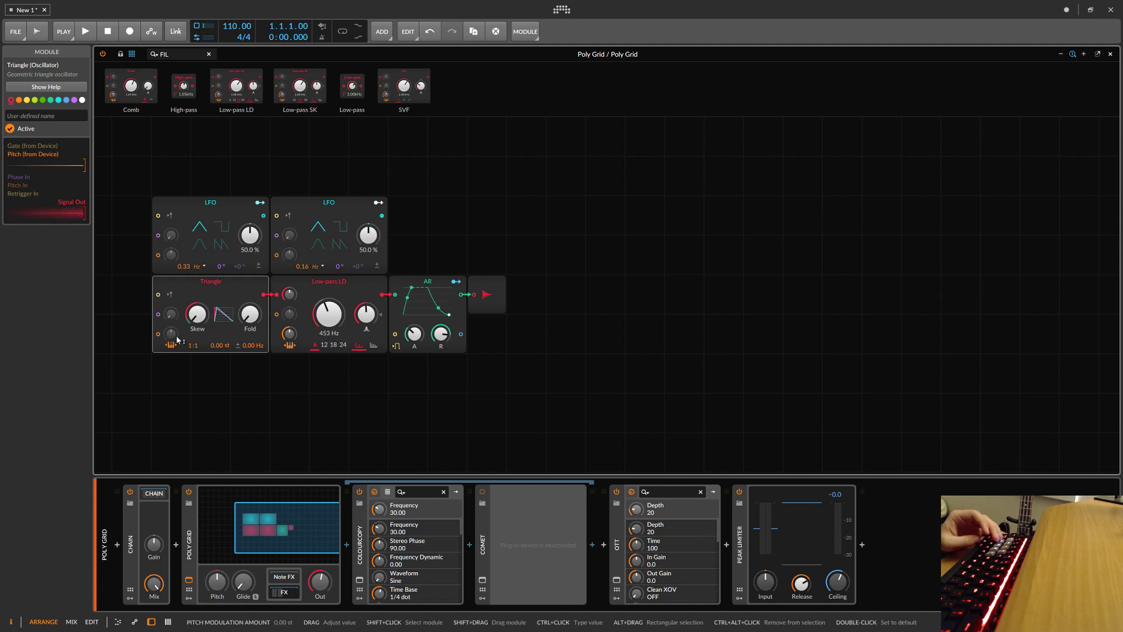
Reactivate the Comet reverb, then open its plug-in window and move it lower over the grid.
click(483, 537)
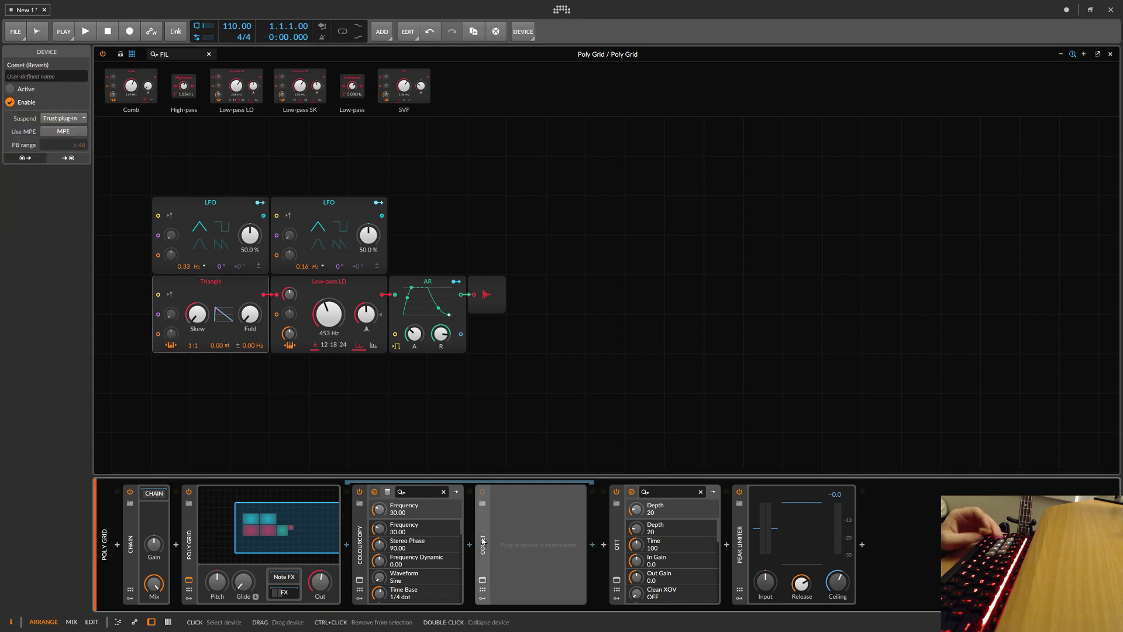
key(alt+a)
click(482, 580)
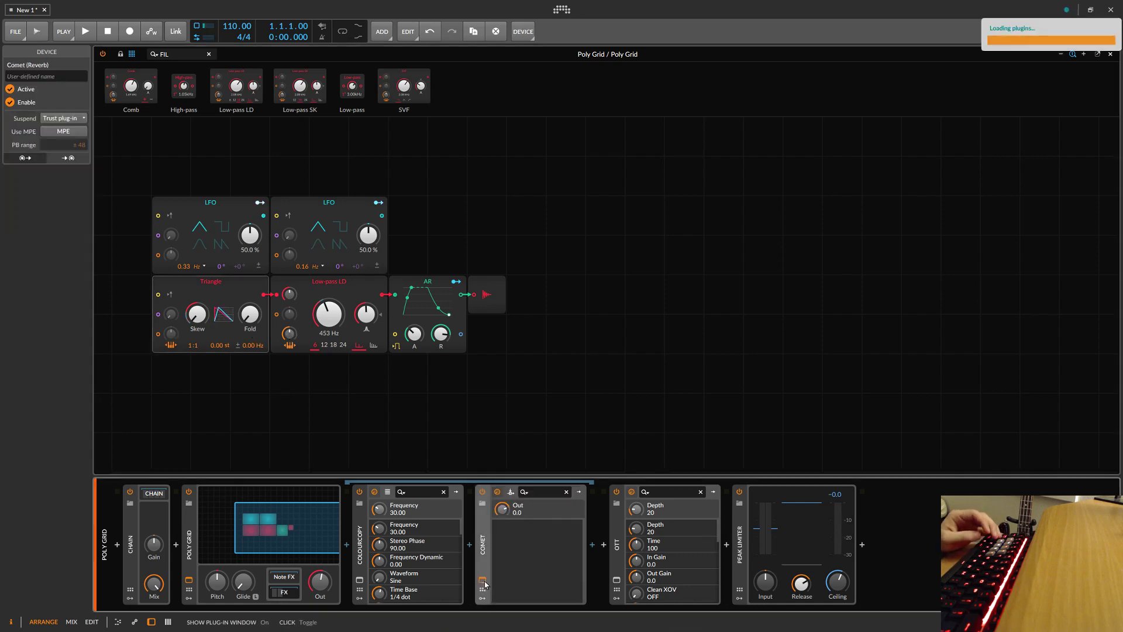
drag(754, 62, 753, 136)
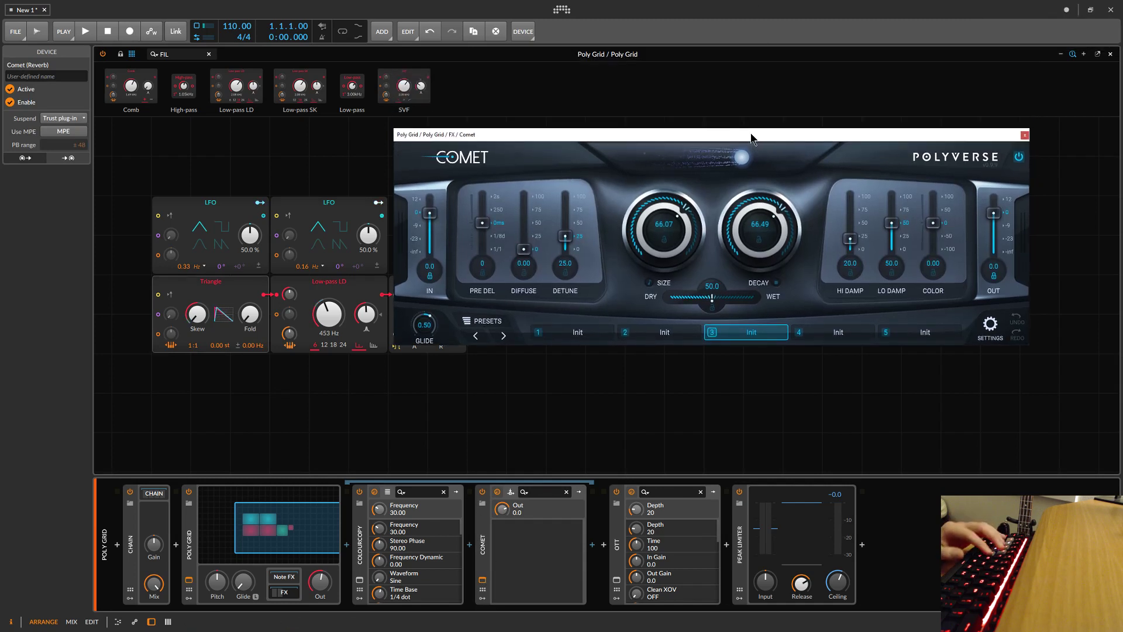
Play a note through the Comet reverb and set its dry/wet mix to 100.
key(a)
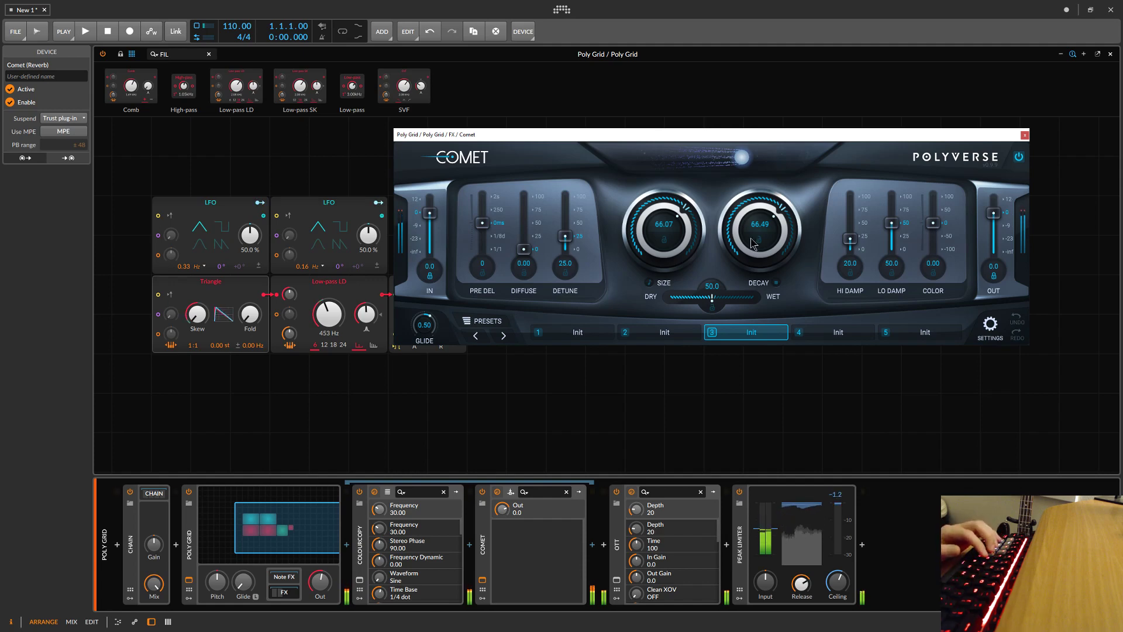
drag(720, 302, 755, 302)
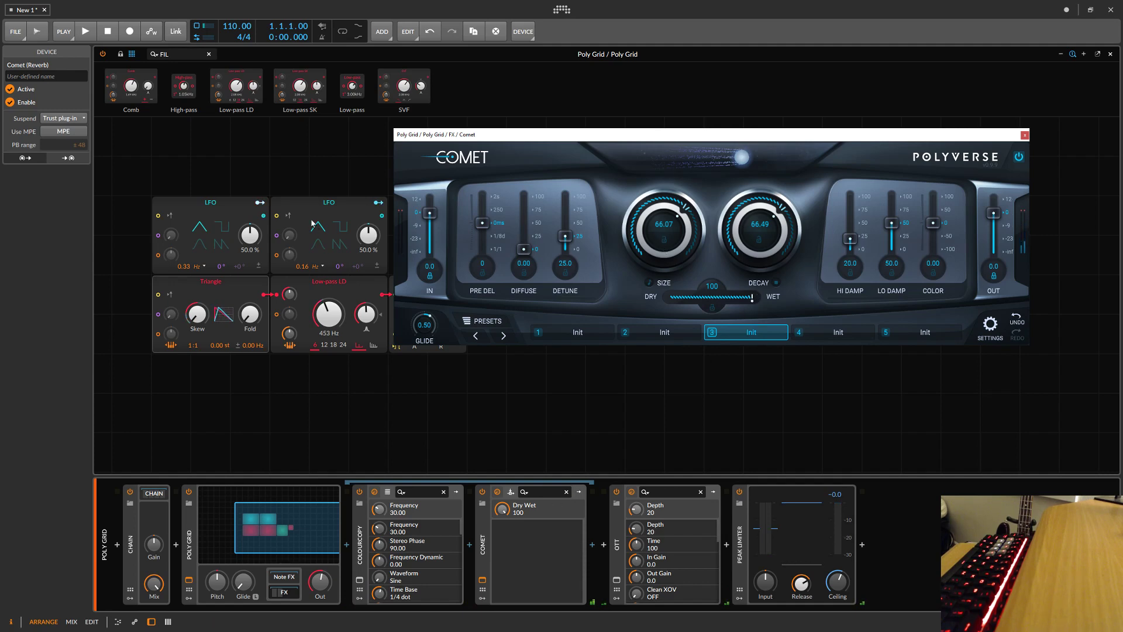
click(487, 553)
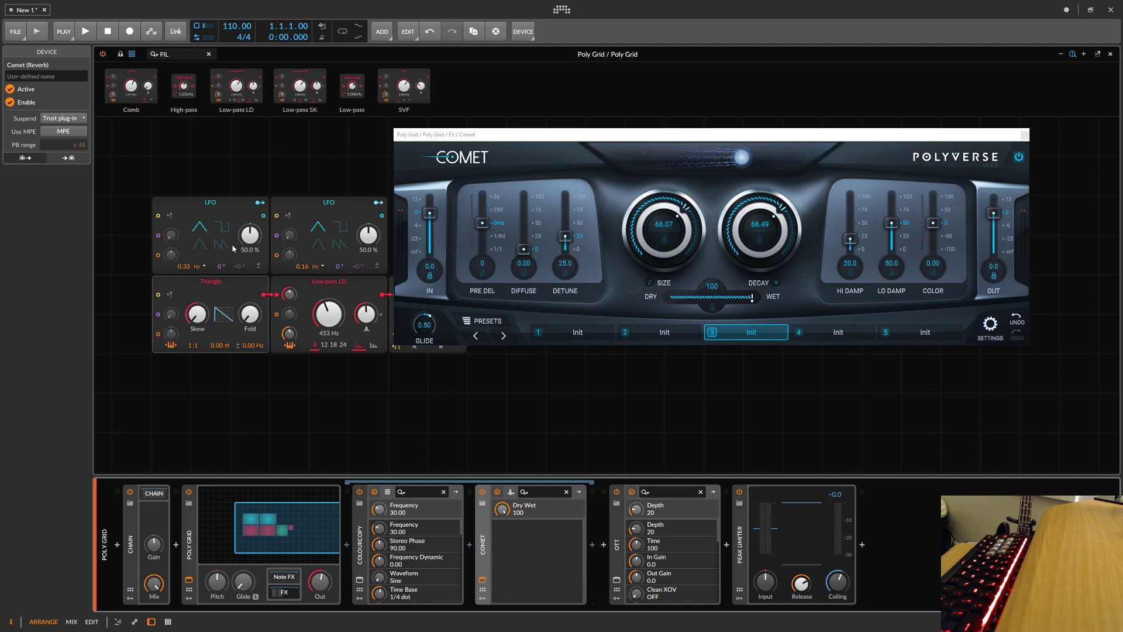
Map the 0.33 Hz LFO to Comet's High Damp with a modulation amount of 0.820 and play a note to hear it.
click(236, 208)
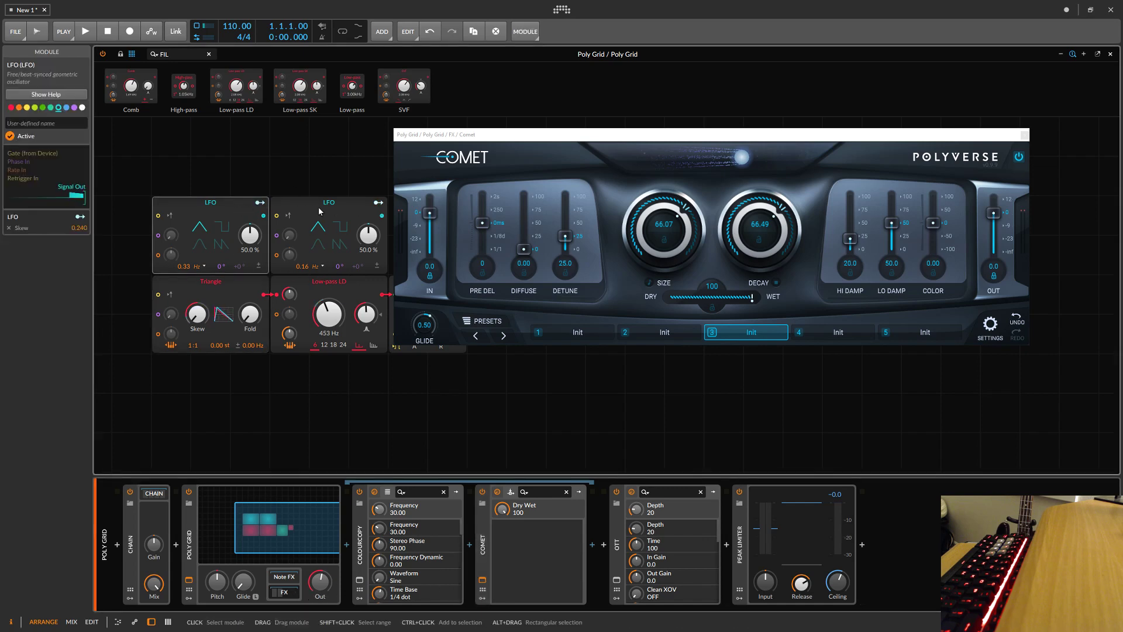
click(299, 207)
click(229, 209)
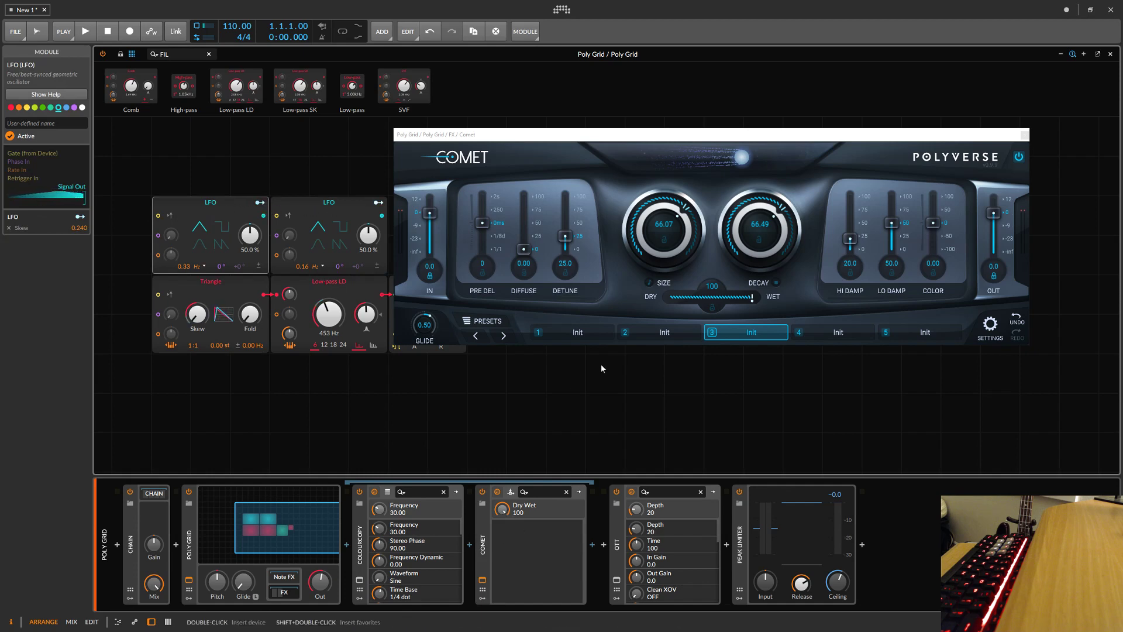
click(852, 241)
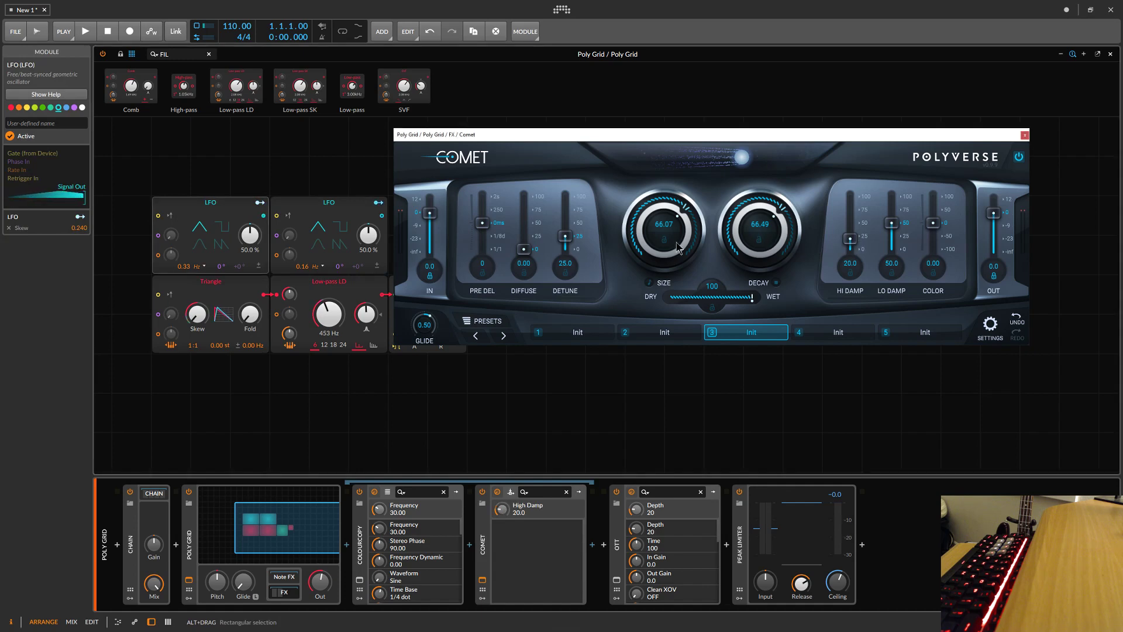
click(260, 202)
drag(501, 510, 501, 450)
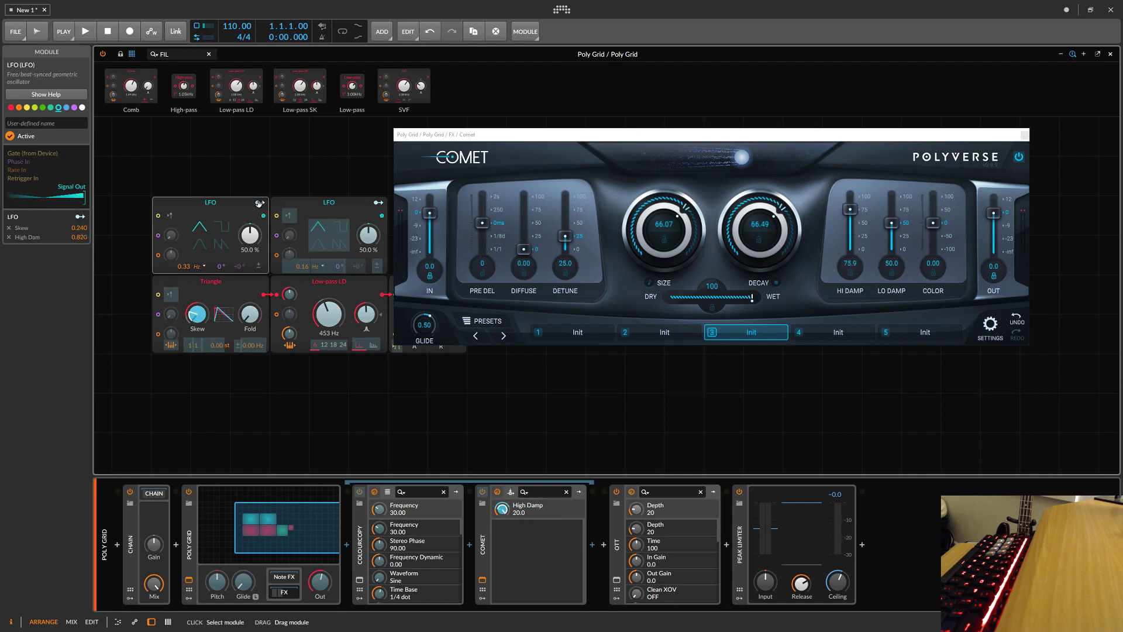
click(260, 202)
key(a)
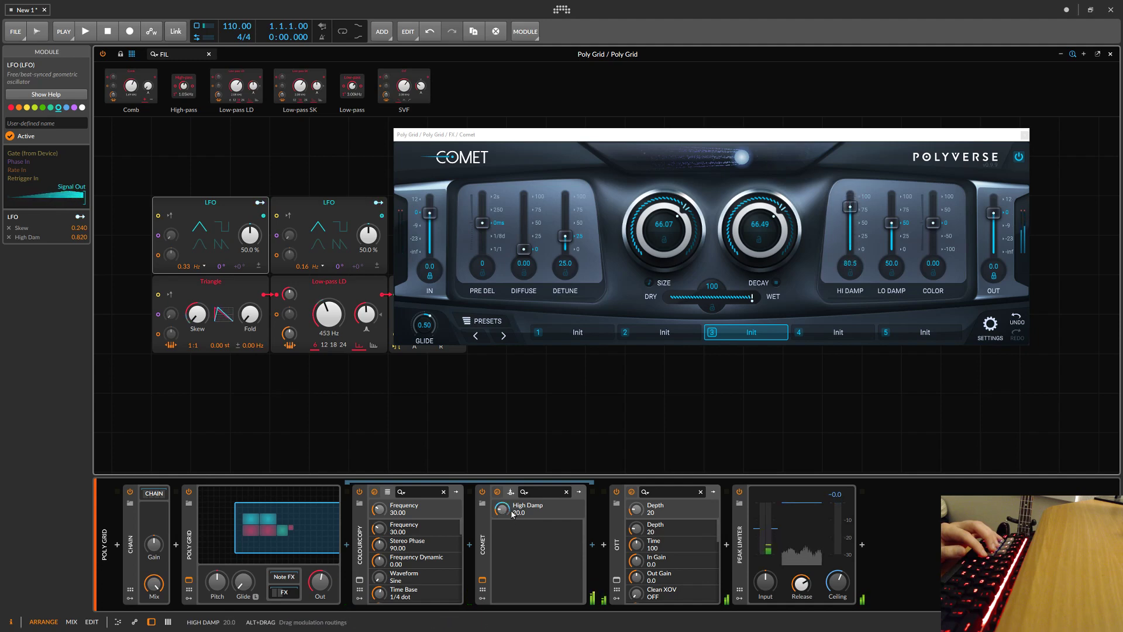
Map the 0.16 Hz LFO to Comet's Low Damp parameter with a modulation amount of 0.480.
click(261, 204)
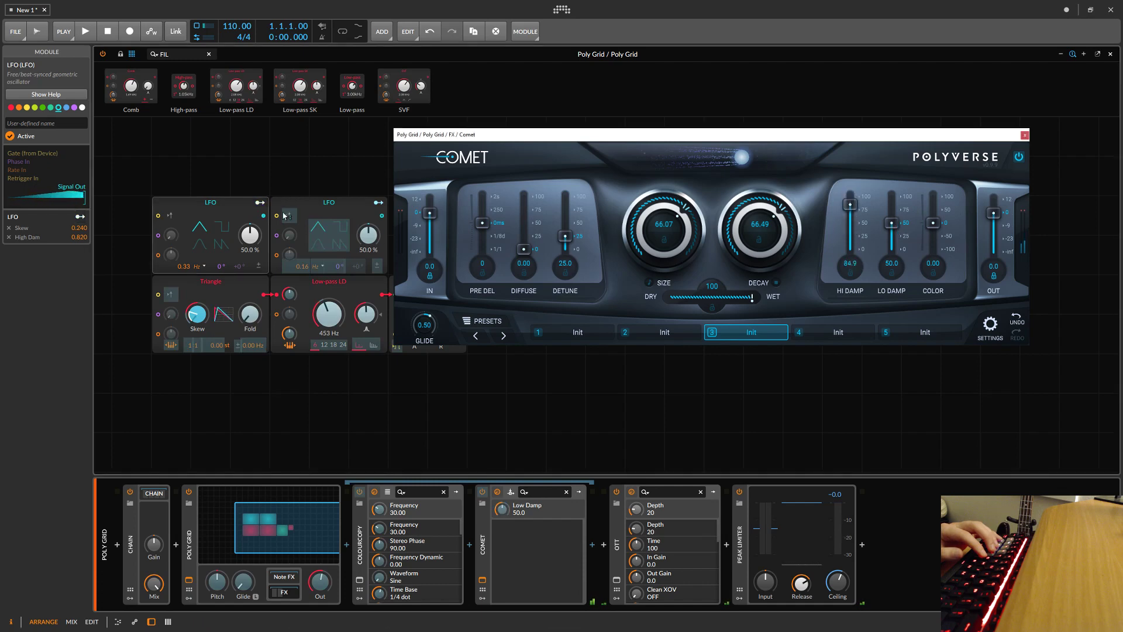
click(260, 205)
click(379, 204)
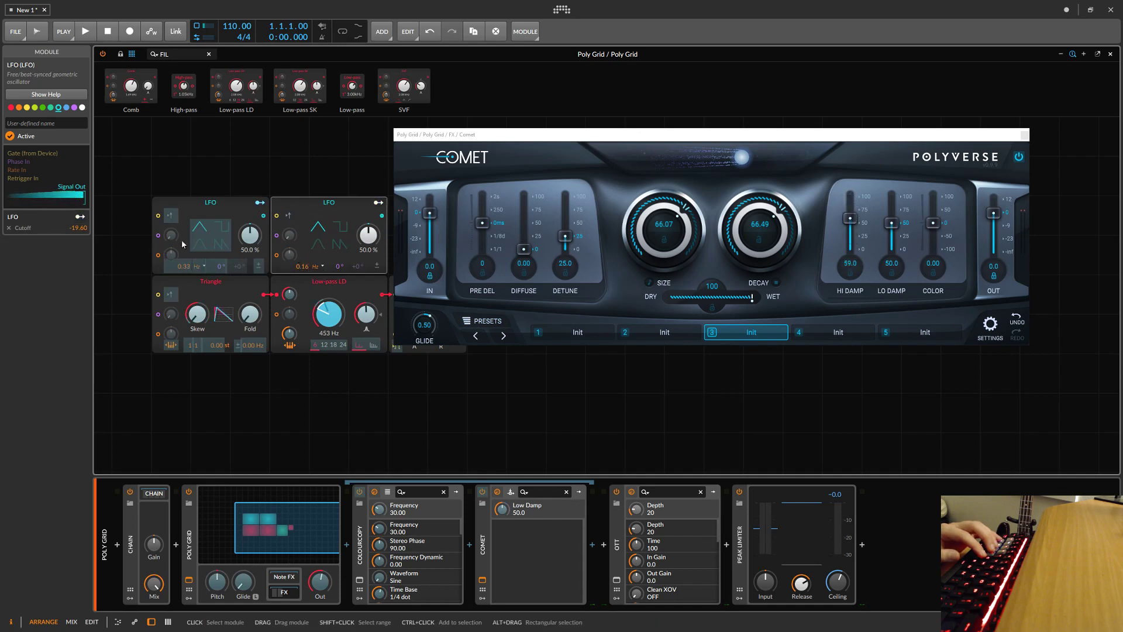
drag(515, 513, 502, 496)
click(378, 203)
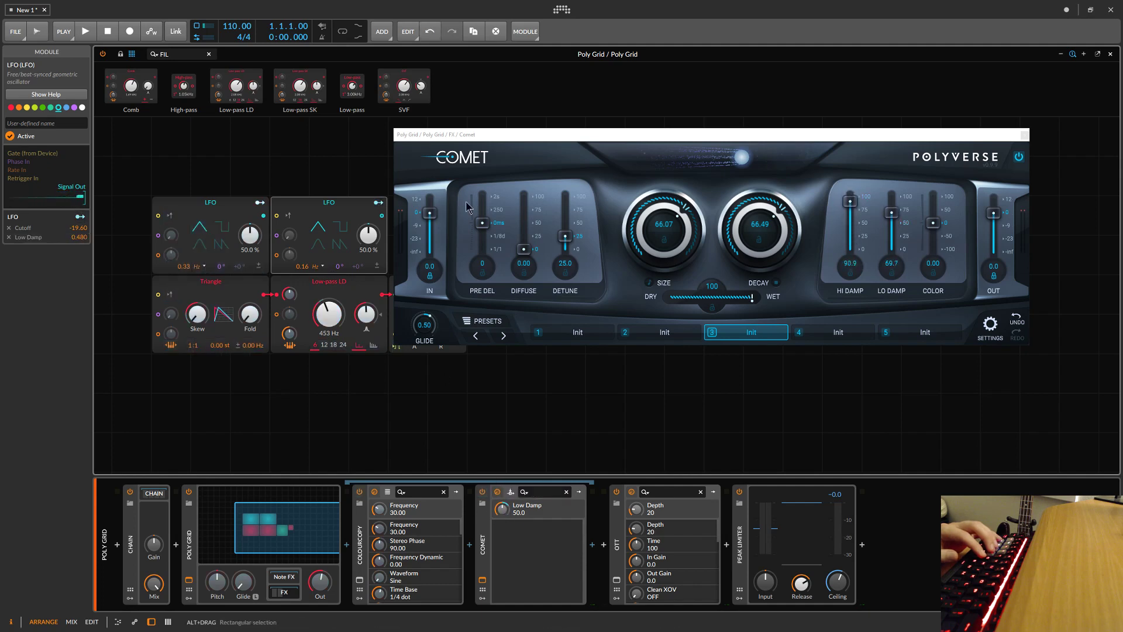
Map the 0.16 Hz LFO to Comet's Color with a modulation amount of 0.356 and set Color's base value to -28.0.
click(933, 223)
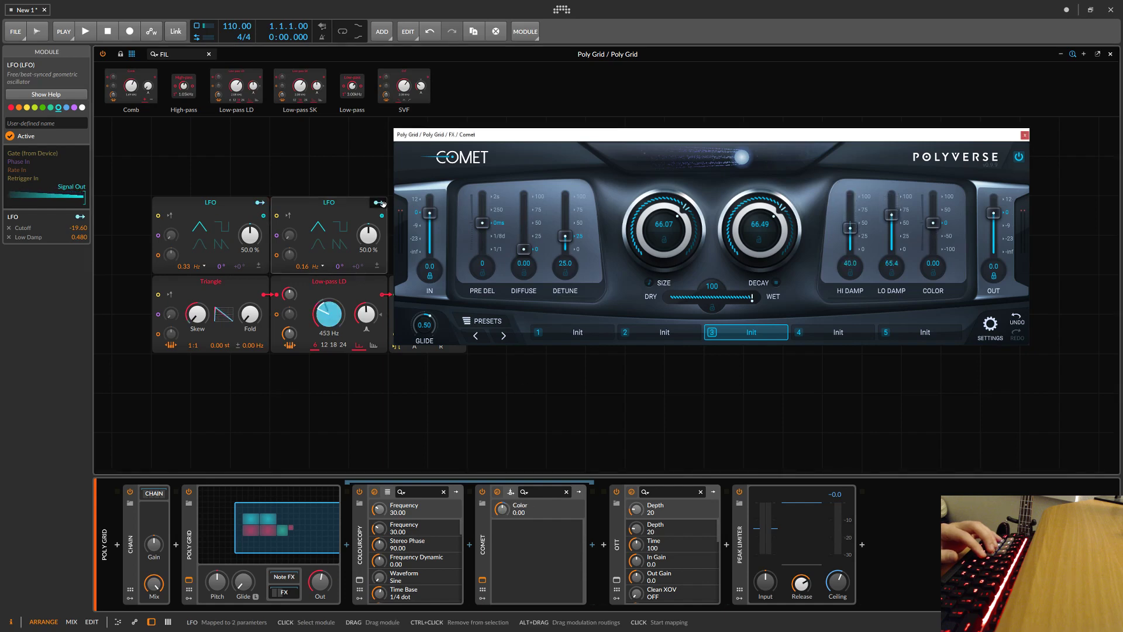
click(378, 202)
drag(502, 509, 504, 505)
click(378, 203)
click(379, 203)
click(379, 203)
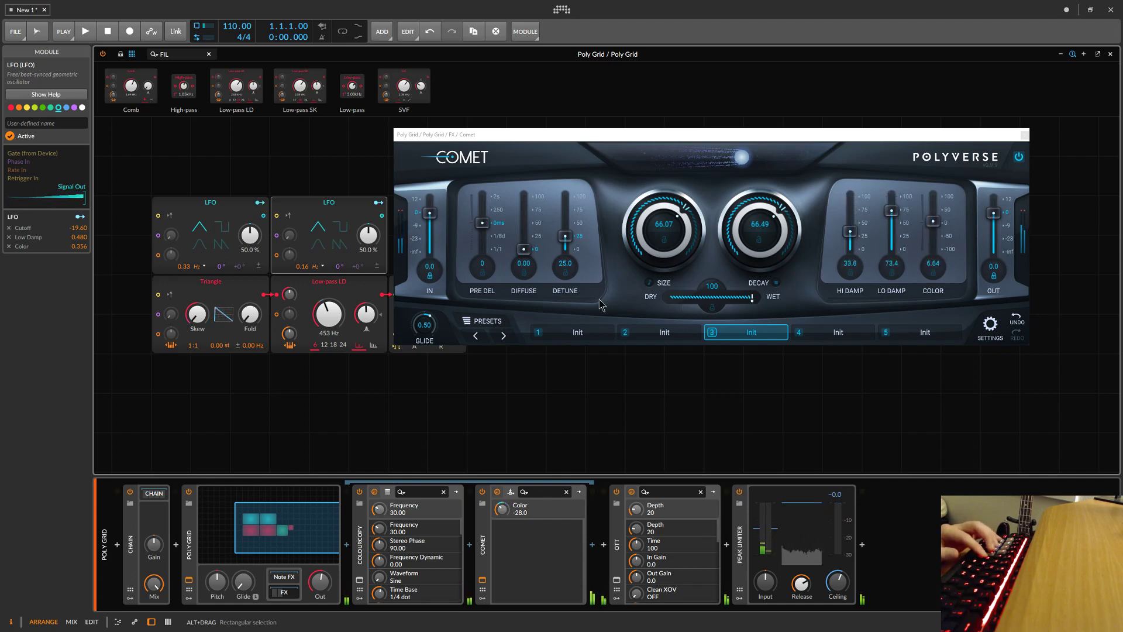
Map the 0.16 Hz LFO to Comet's Detune parameter with a modulation amount of 0.296.
click(567, 237)
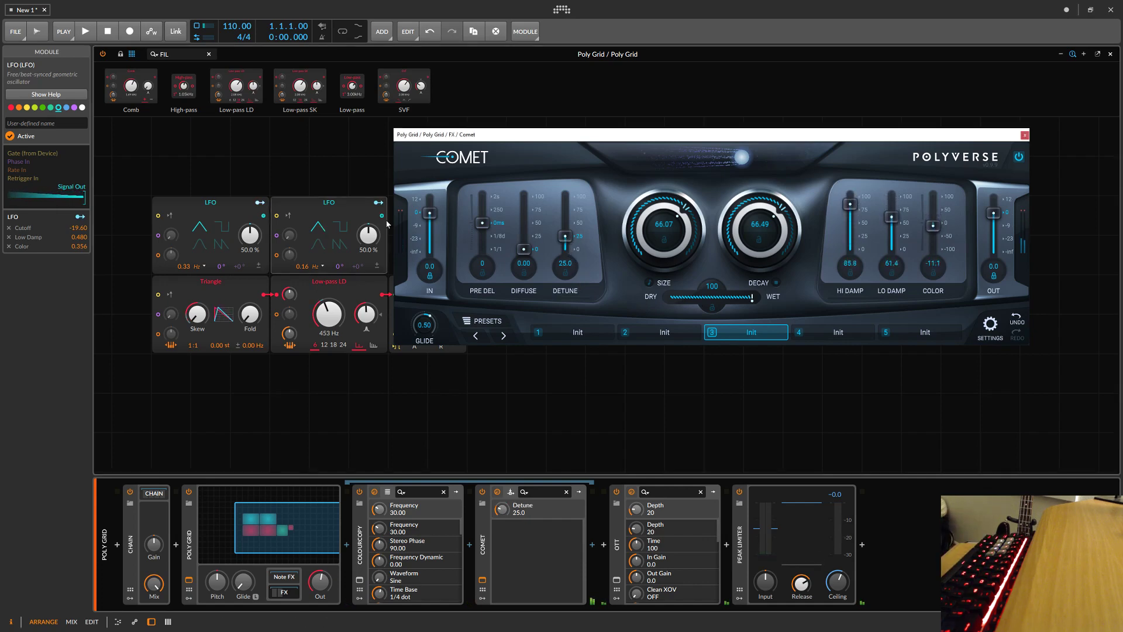
click(379, 202)
drag(510, 516, 511, 507)
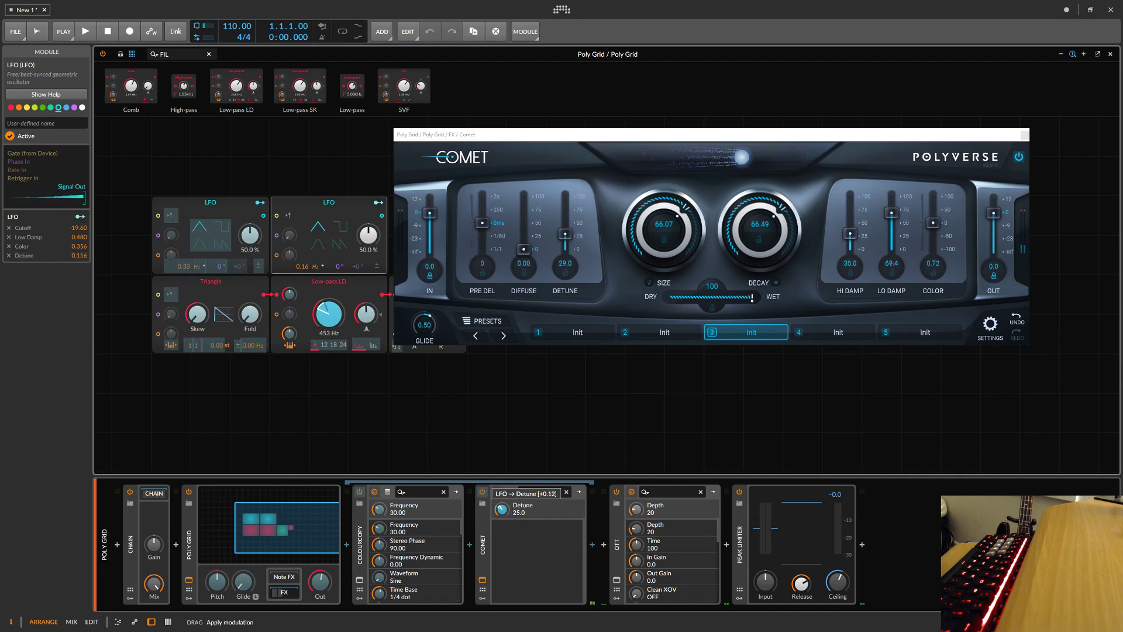
click(378, 202)
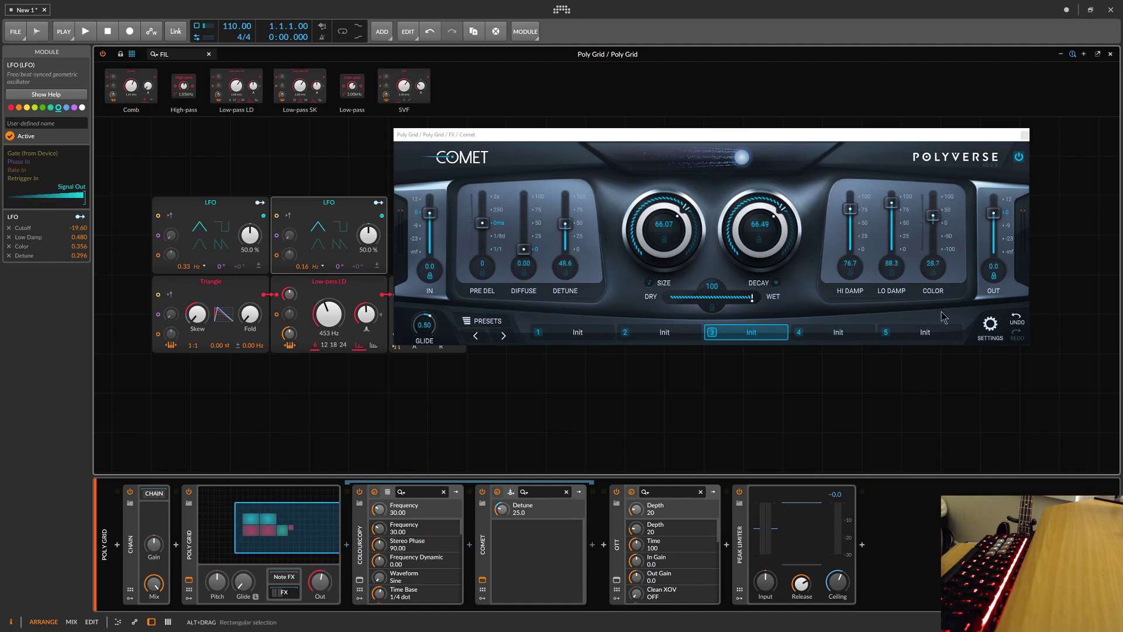
Map the 0.16 Hz LFO to Comet's Decay parameter with a modulation amount of 0.316.
click(778, 217)
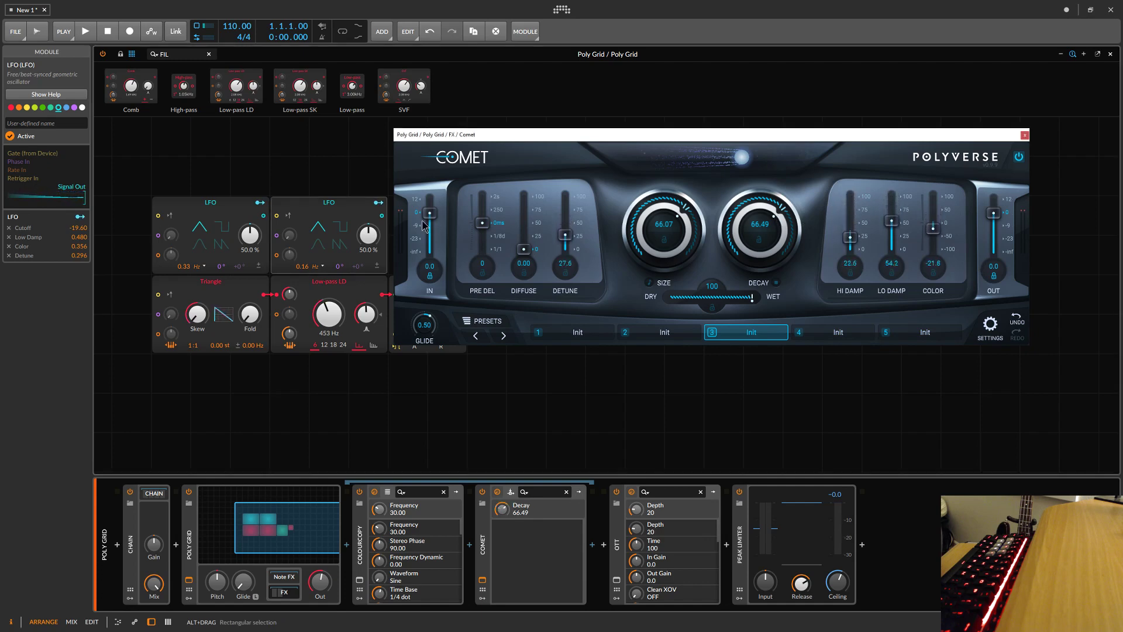
click(378, 203)
drag(502, 509, 502, 491)
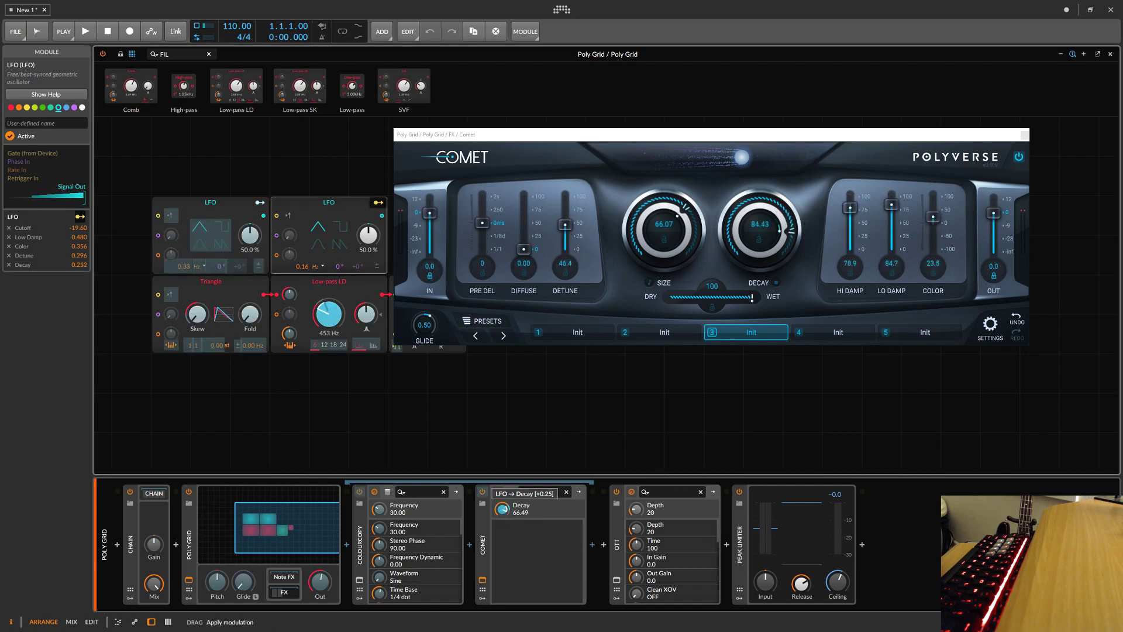
click(376, 205)
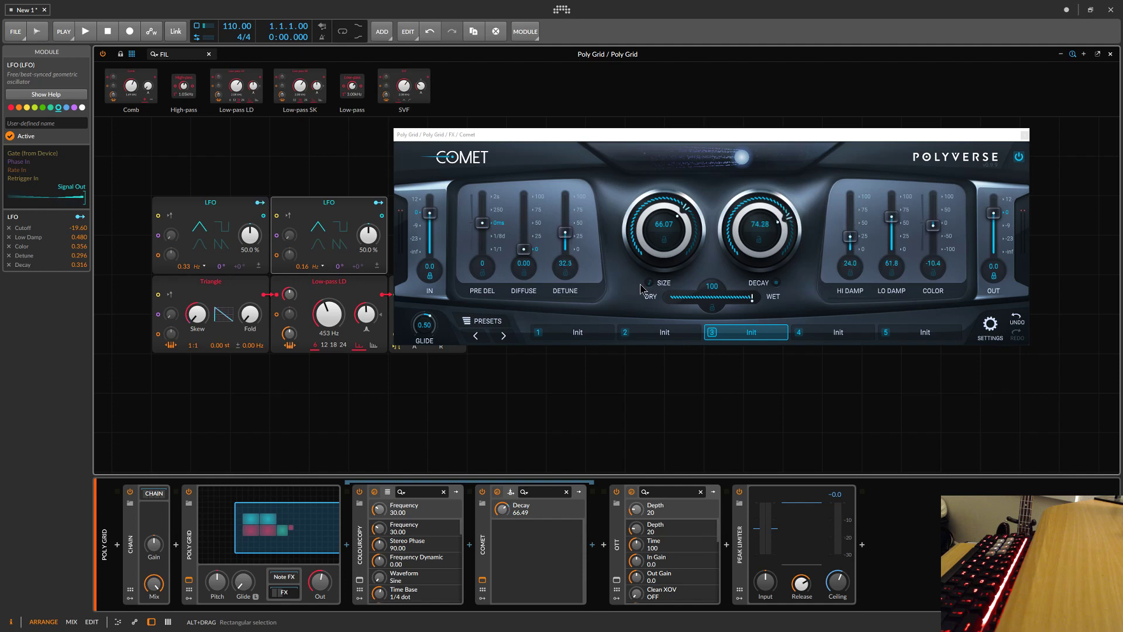
key(alt+Tab)
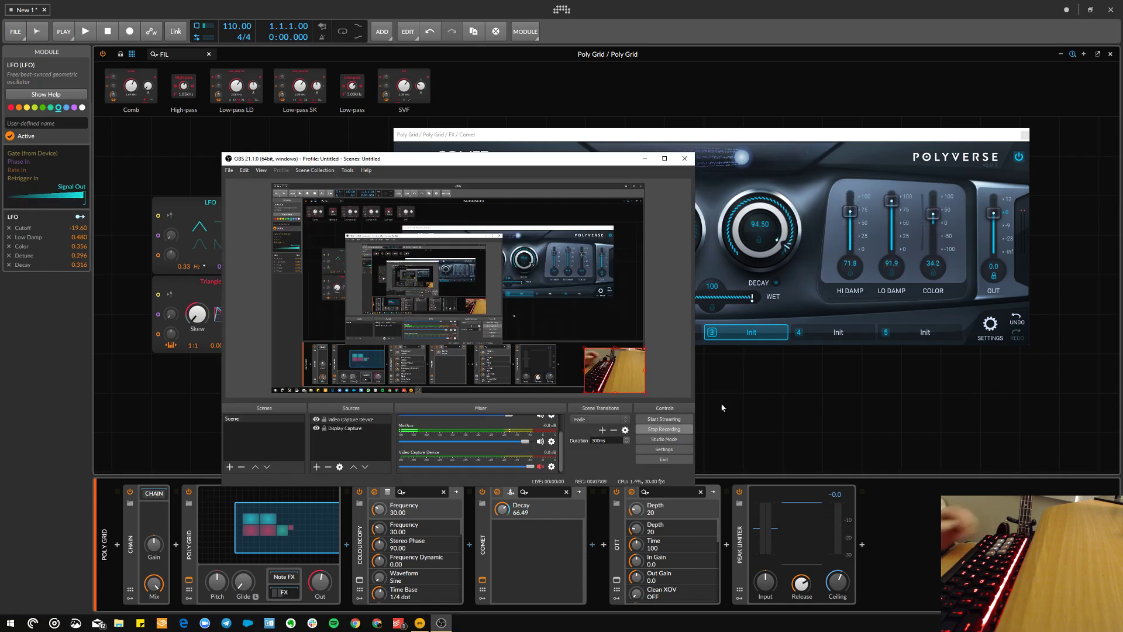